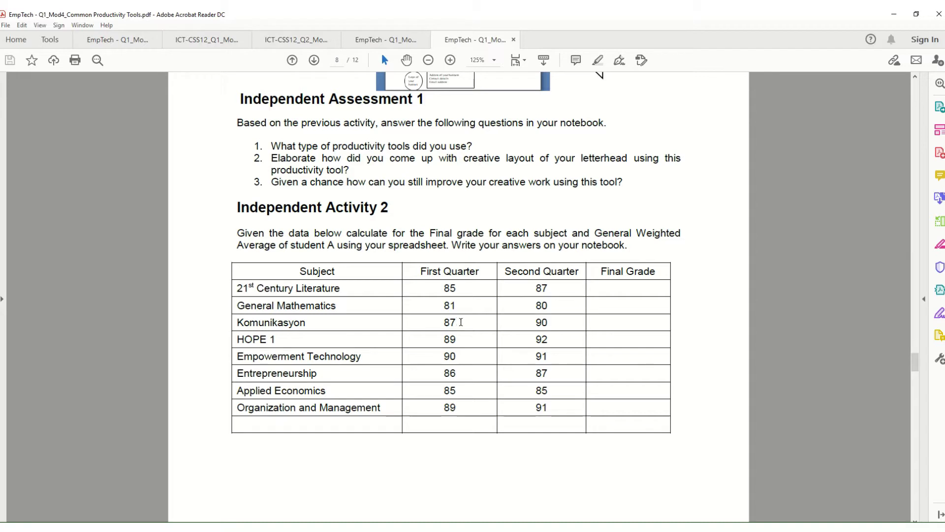
Open Excel and bring up its new blank workbook for the grade table.
{"action": "key", "text": "super"}
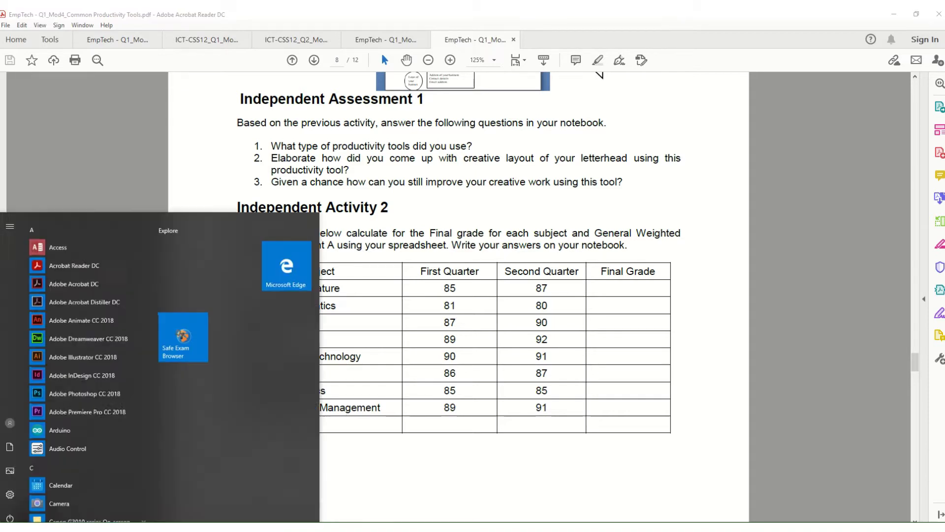
{"action": "scroll", "coordinate": [63, 445], "scroll_direction": "down", "scroll_amount": 3}
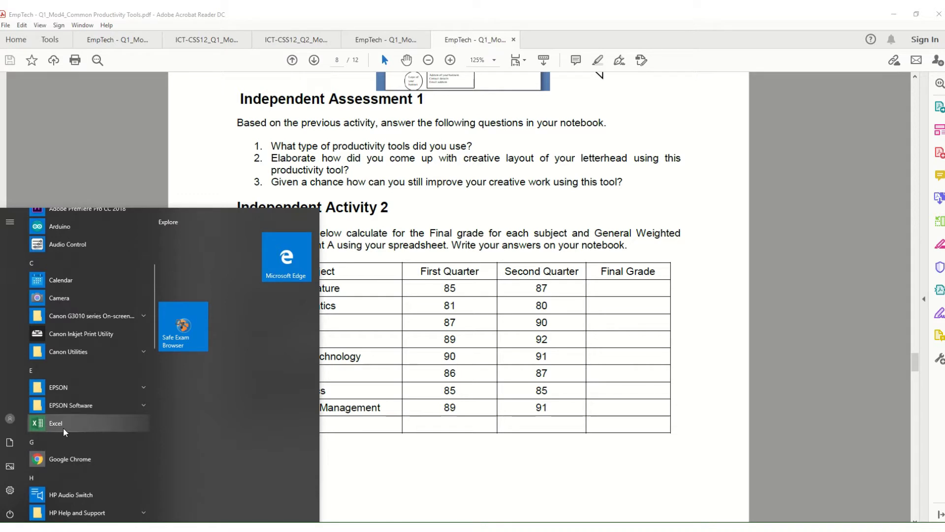
{"action": "left_click", "coordinate": [64, 430]}
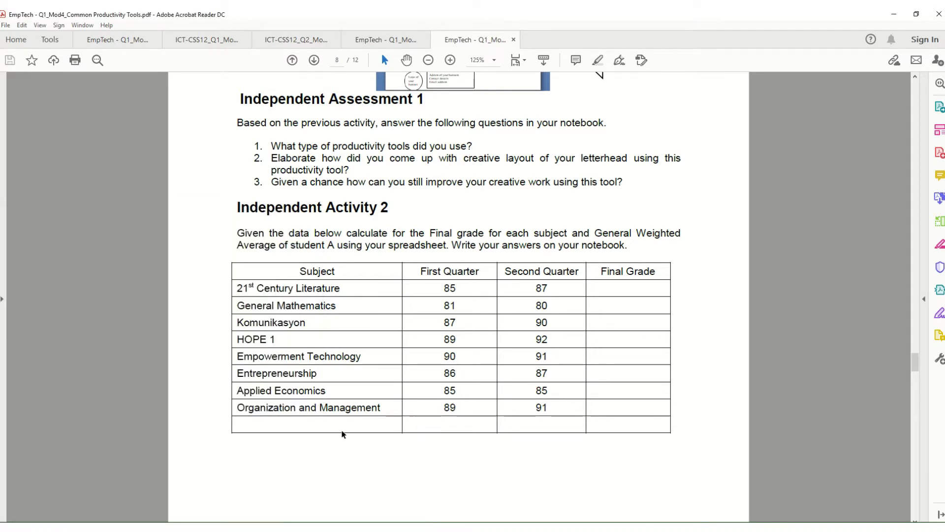
{"action": "left_click", "coordinate": [229, 528]}
{"action": "left_click", "coordinate": [282, 507]}
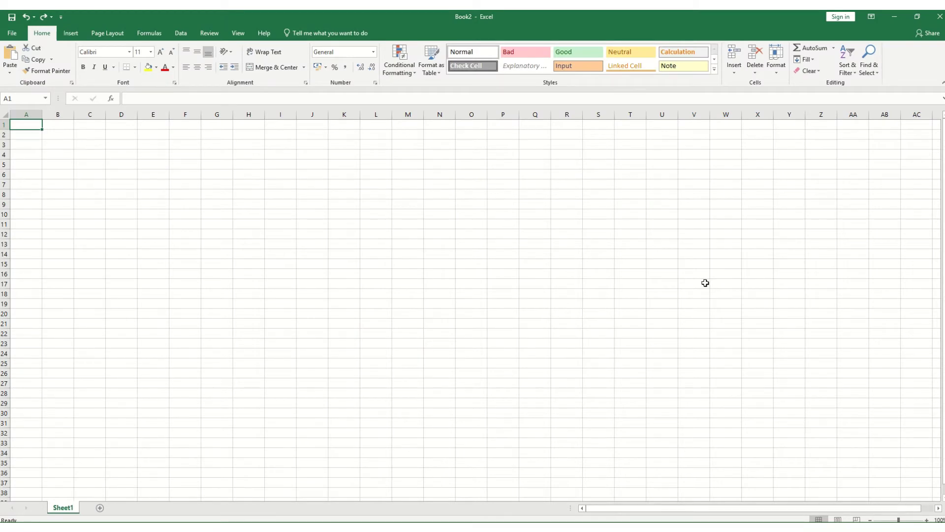
Arrange the blank workbook and the Common Productivity Tools PDF side by side.
{"action": "key", "text": "super+Right"}
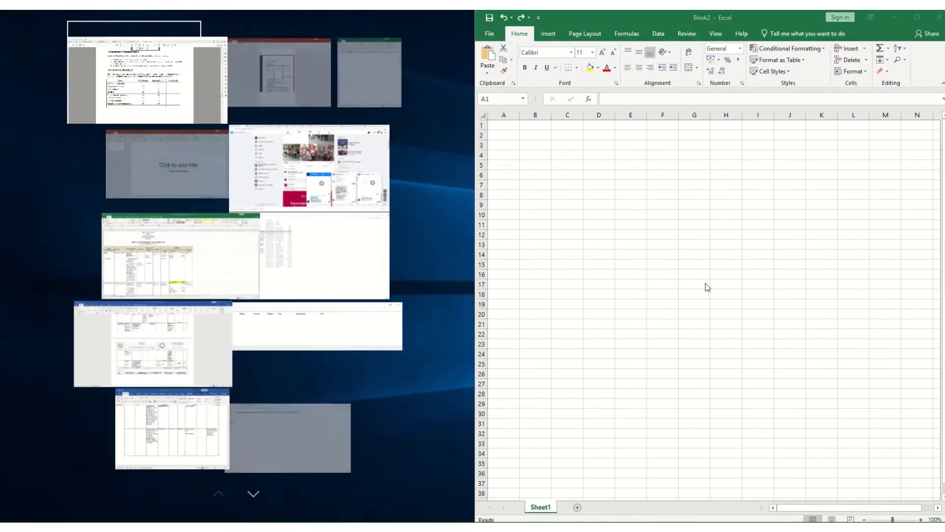
{"action": "left_click", "coordinate": [156, 80]}
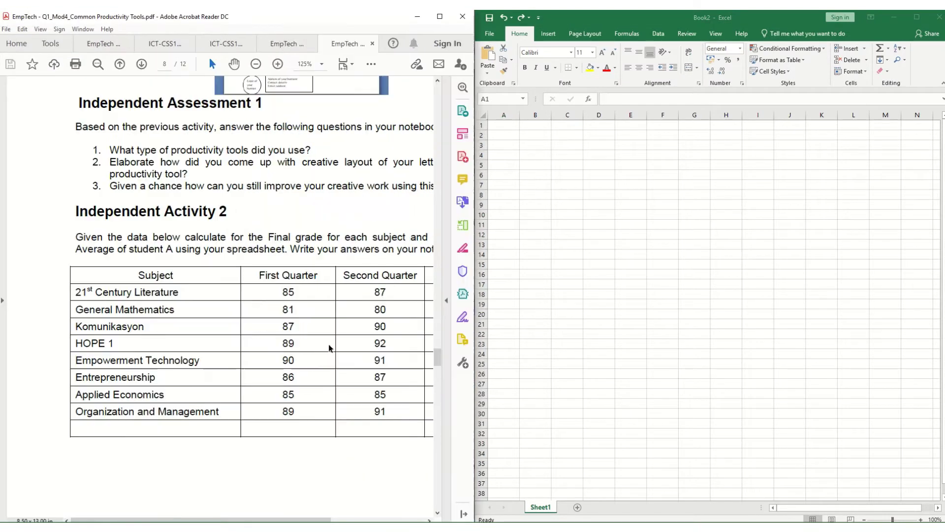
{"action": "key", "text": "super+Right"}
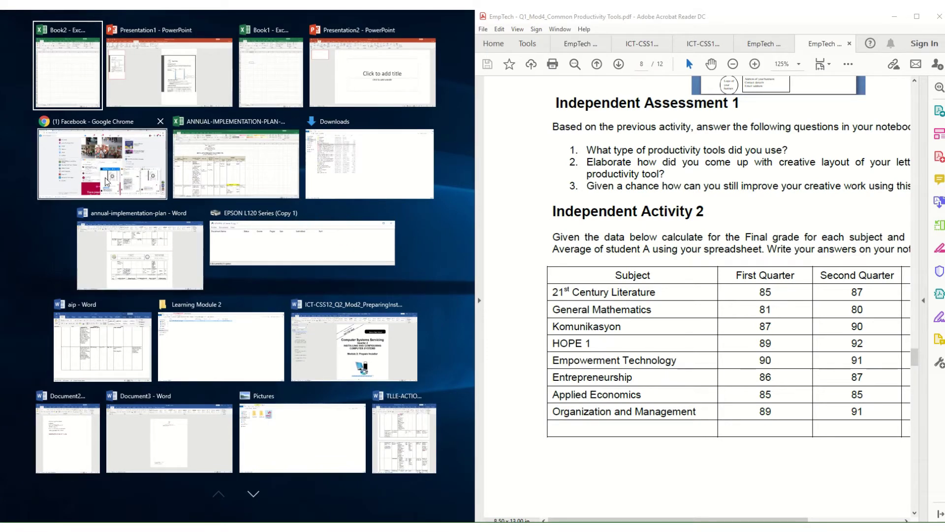
{"action": "left_click", "coordinate": [198, 512]}
{"action": "mouse_move", "coordinate": [244, 527]}
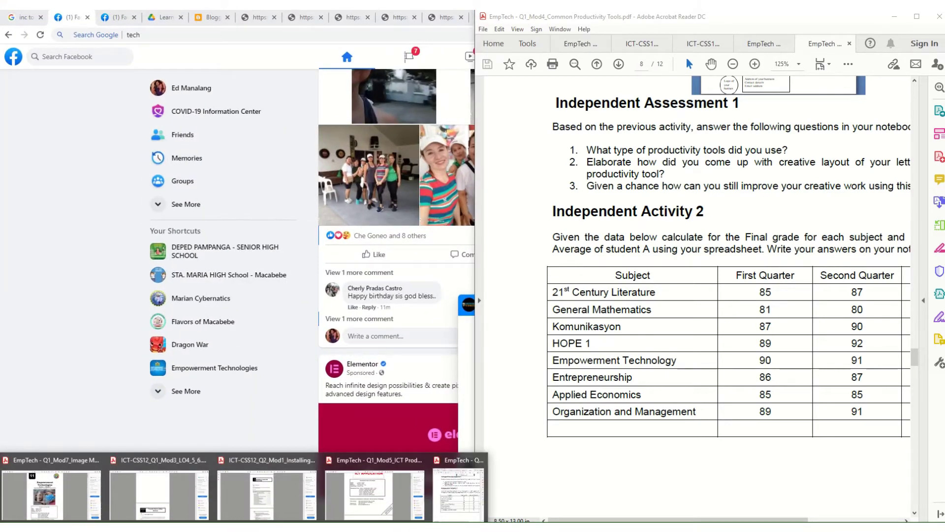
{"action": "left_click", "coordinate": [440, 502]}
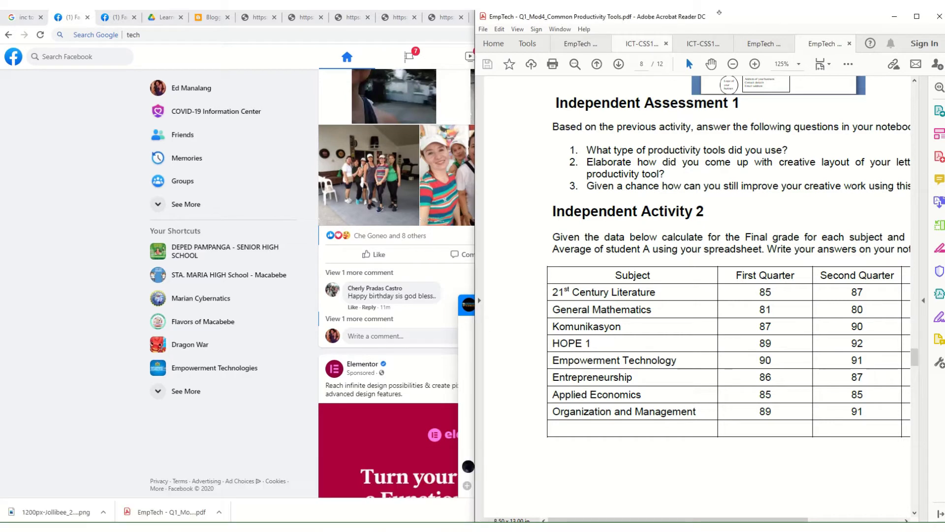
{"action": "key", "text": "super+Left"}
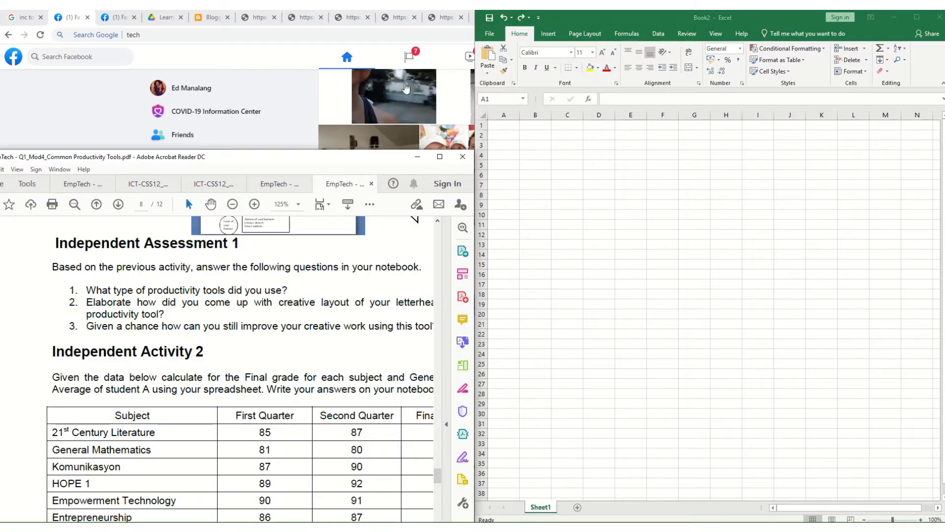
{"action": "left_click_drag", "start_coordinate": [430, 158], "coordinate": [418, 17]}
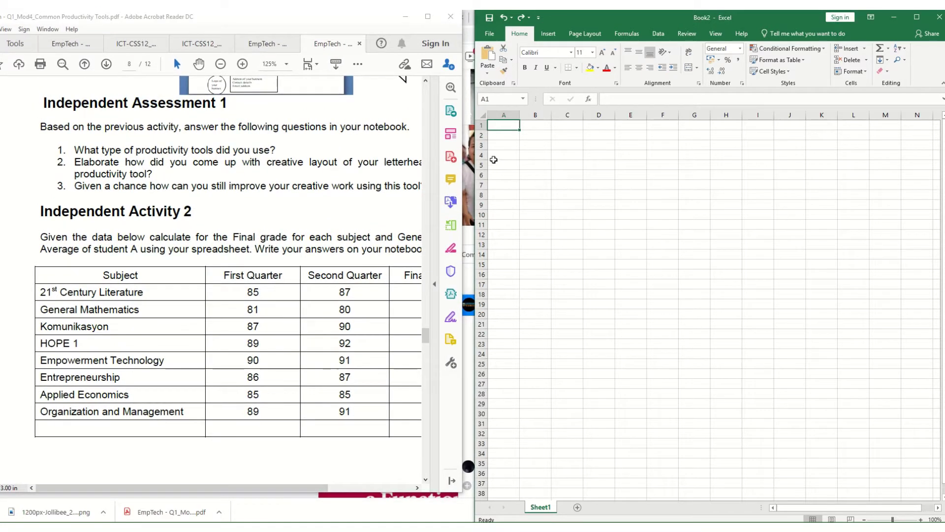
Enter the column header Subject in cell A2.
{"action": "left_click", "coordinate": [498, 134]}
{"action": "type", "text": "S"}
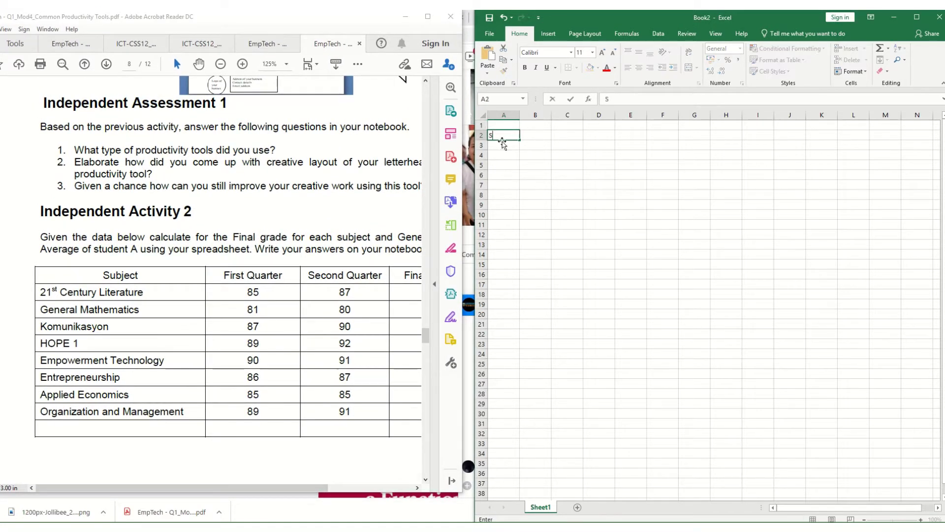
{"action": "type", "text": "ubject"}
{"action": "mouse_move", "coordinate": [156, 529]}
{"action": "mouse_move", "coordinate": [443, 5]}
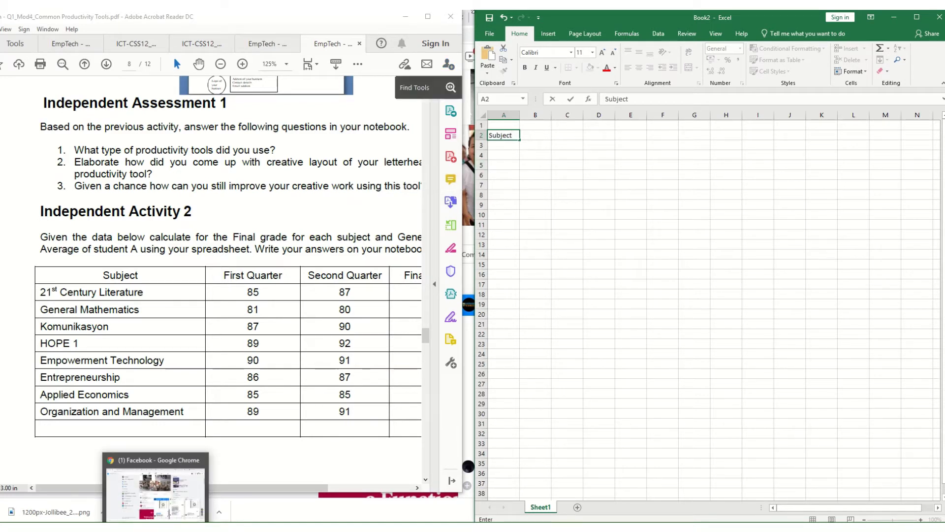
{"action": "left_click", "coordinate": [406, 44]}
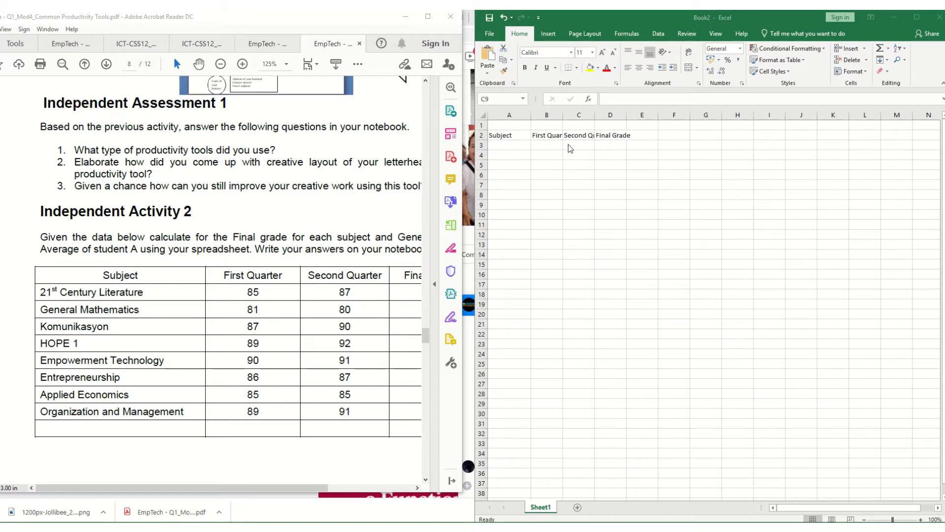
Widen columns B, C and D so that the First Quarter, Second Quarter and Final Grade headers fit.
{"action": "left_click", "coordinate": [544, 138]}
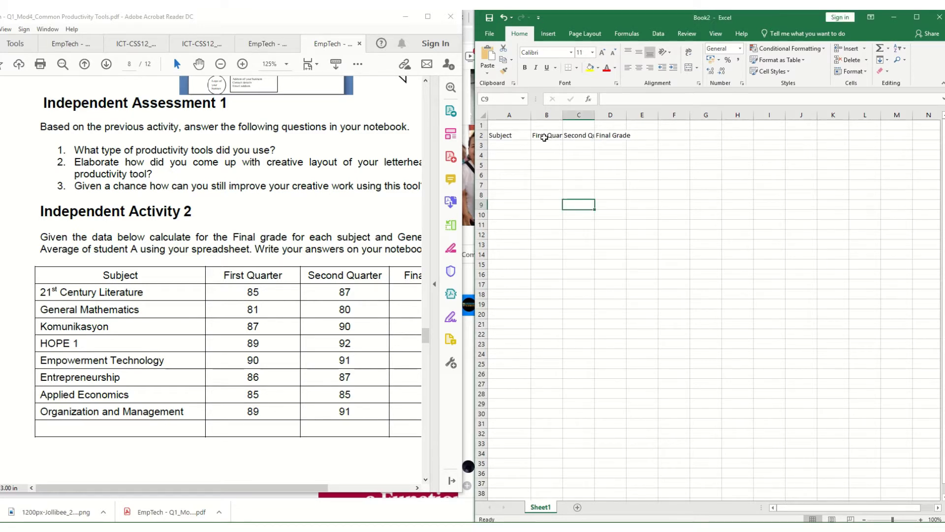
{"action": "left_click", "coordinate": [555, 114]}
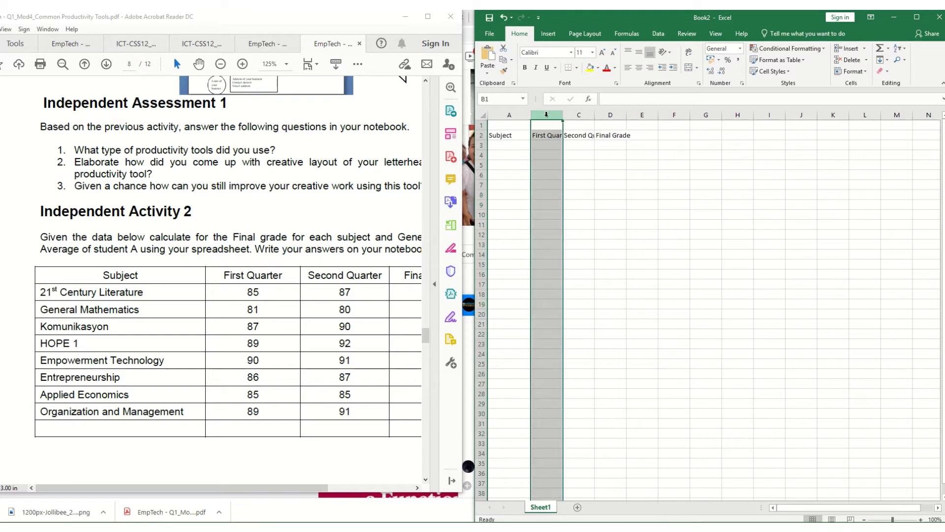
{"action": "left_click", "coordinate": [548, 165]}
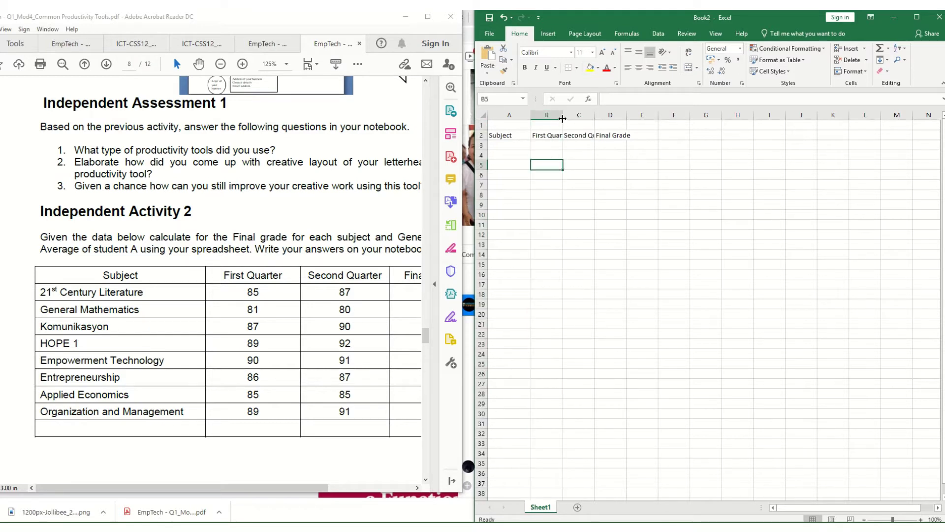
{"action": "left_click_drag", "start_coordinate": [562, 118], "coordinate": [693, 118]}
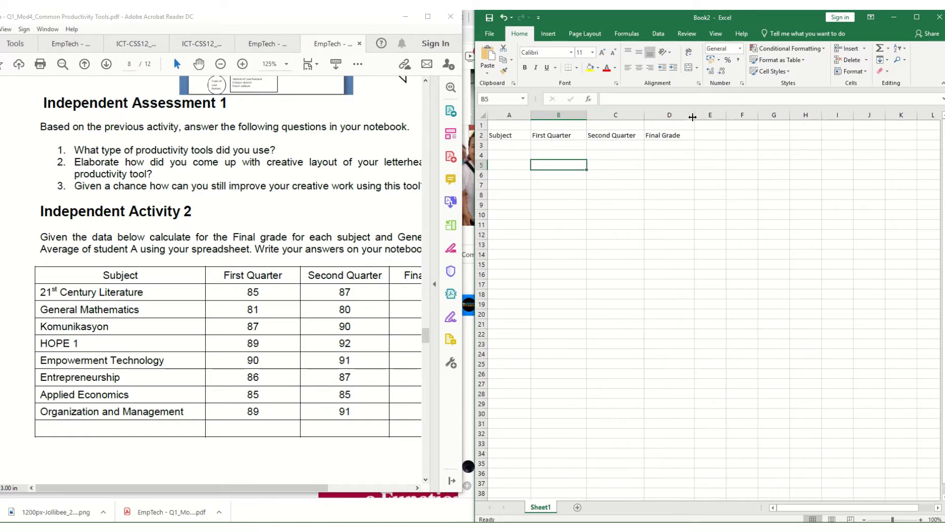
Enter 21st Century Literature in cell A4 and widen column A to fit the subject name.
{"action": "left_click", "coordinate": [510, 151]}
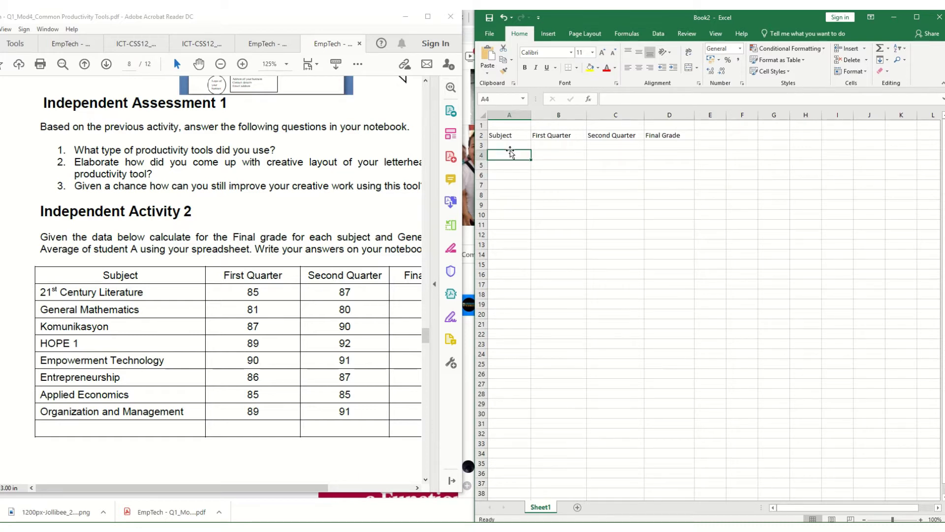
{"action": "type", "text": "21s"}
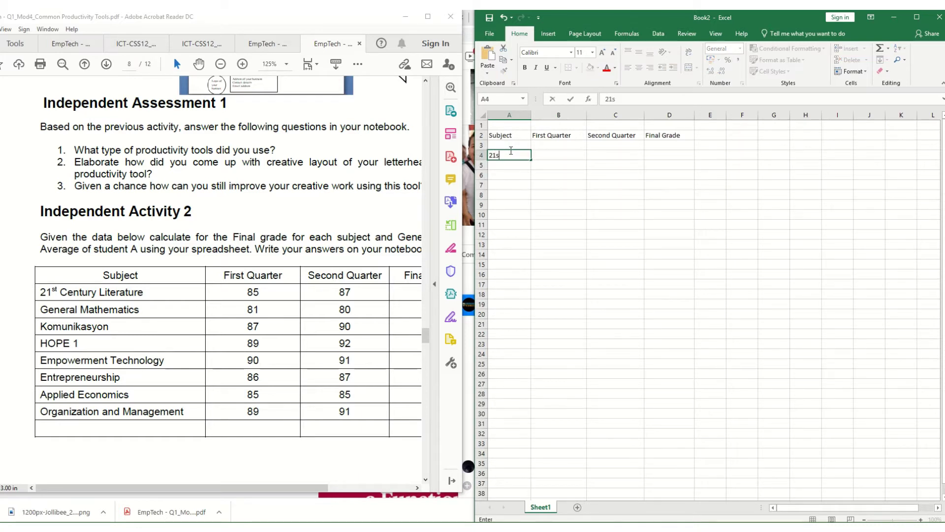
{"action": "type", "text": "t Century Literature"}
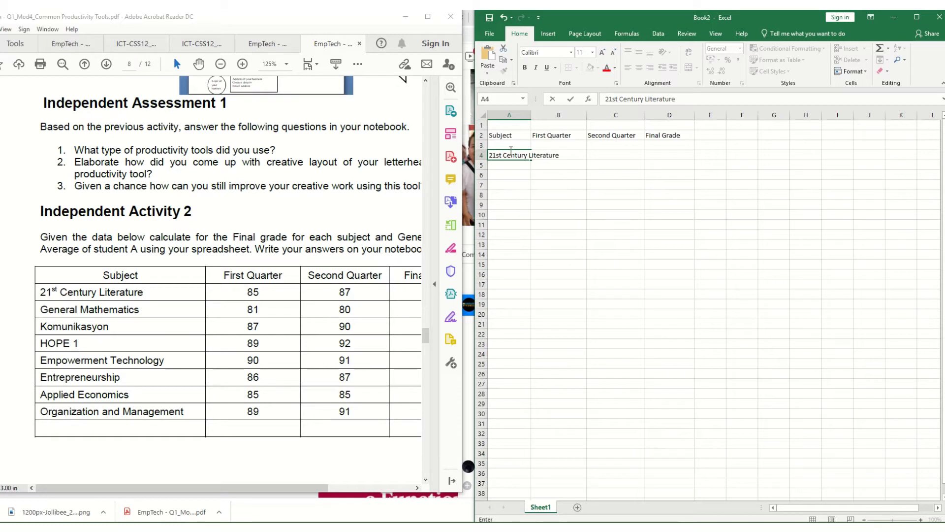
{"action": "left_click", "coordinate": [550, 206]}
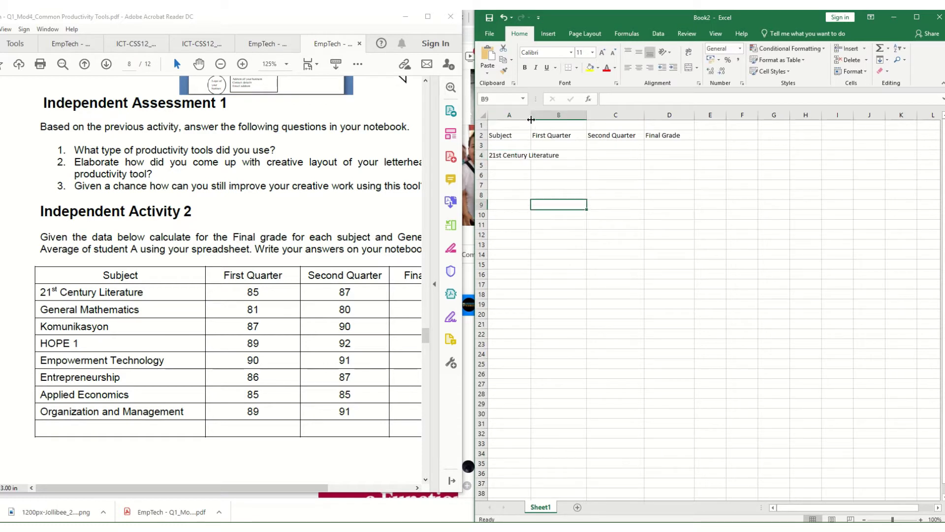
{"action": "left_click_drag", "start_coordinate": [532, 119], "coordinate": [583, 118]}
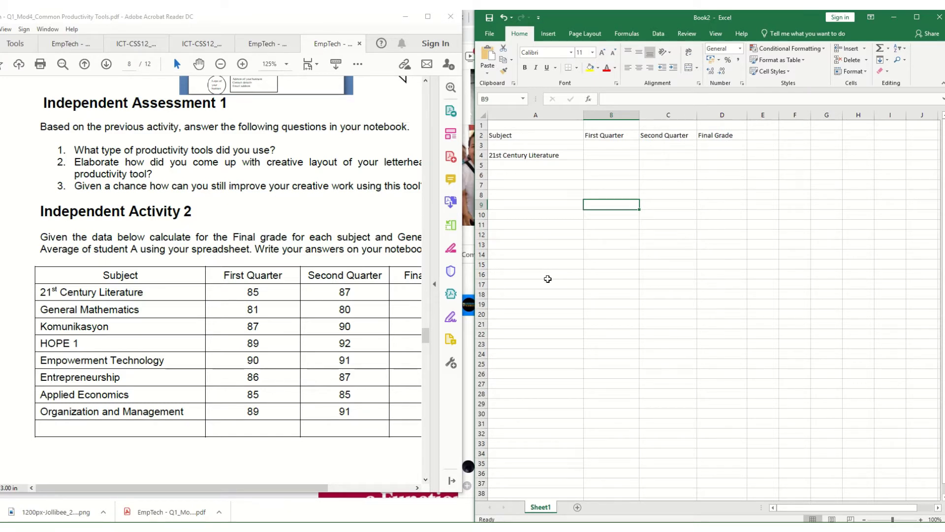
{"action": "mouse_move", "coordinate": [408, 15]}
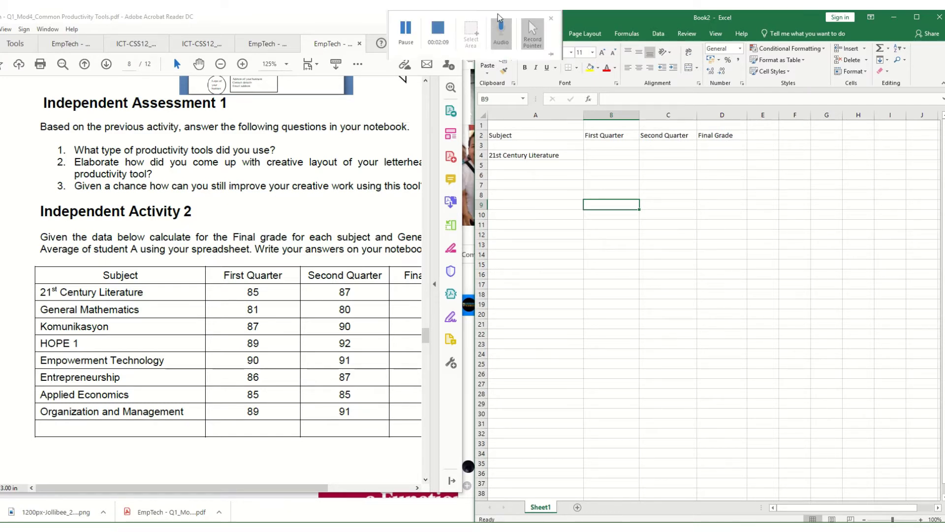
{"action": "left_click", "coordinate": [406, 30]}
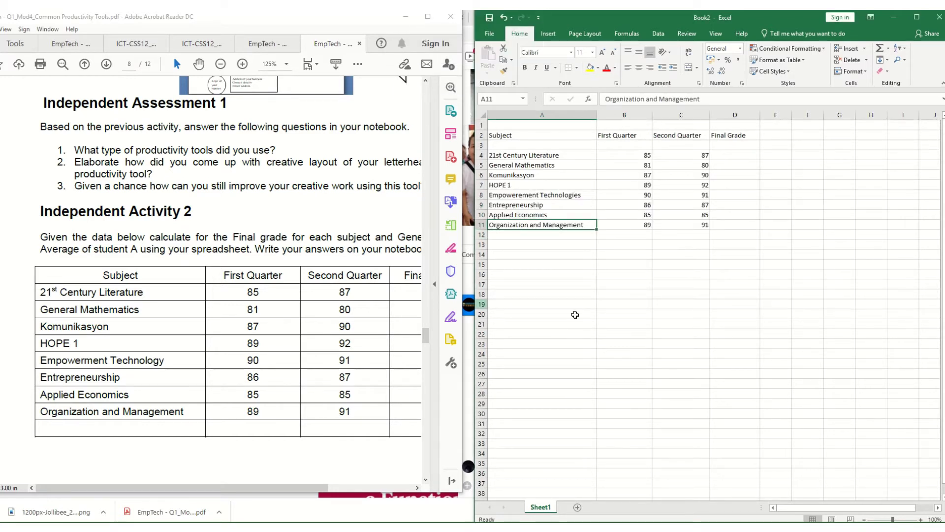
{"action": "left_click", "coordinate": [584, 312]}
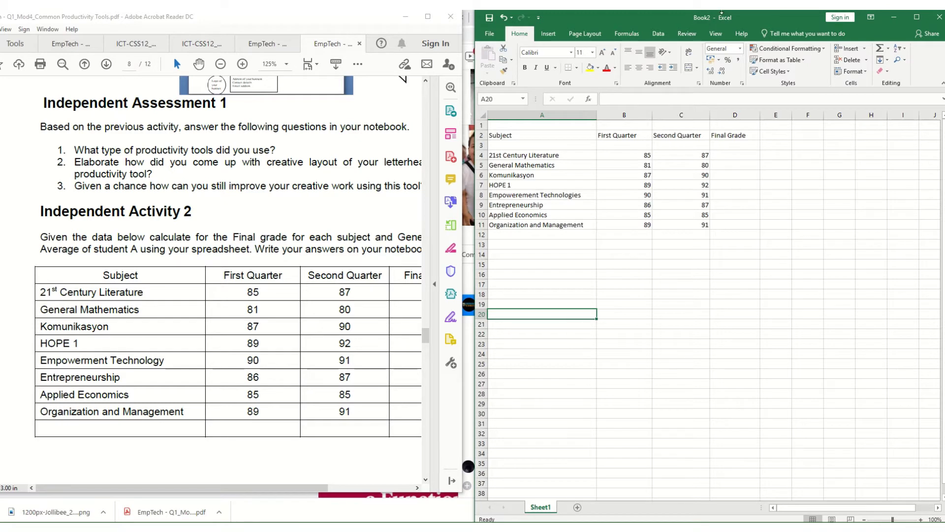
{"action": "left_click", "coordinate": [645, 256]}
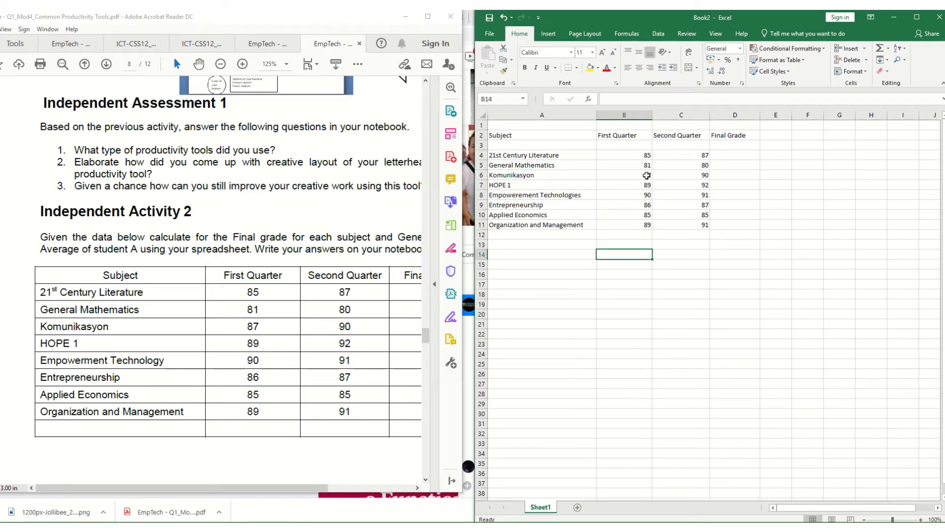
Calculate the final grade for 21st Century Literature in D4 with the formula =SUM(B4:C4)/2.
{"action": "left_click", "coordinate": [612, 155]}
{"action": "left_click_drag", "start_coordinate": [611, 155], "coordinate": [689, 156]}
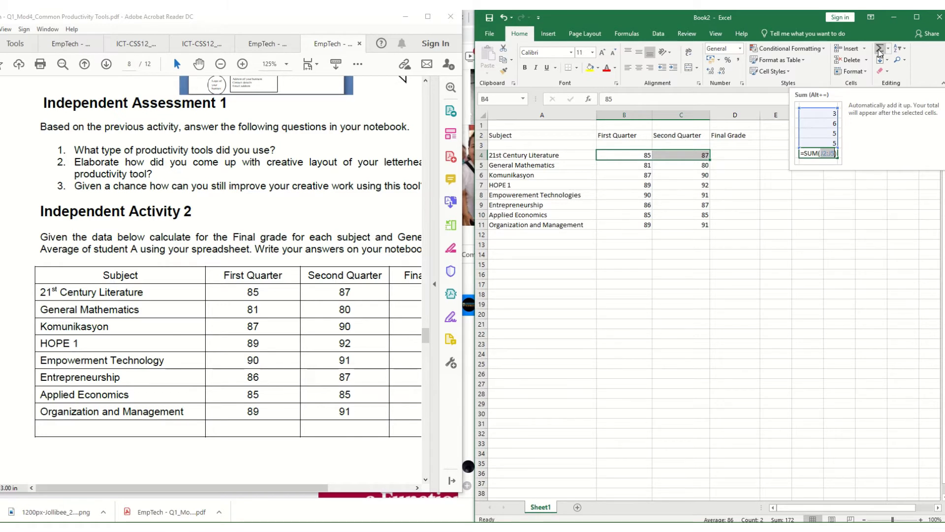
{"action": "left_click", "coordinate": [881, 53]}
{"action": "left_click", "coordinate": [744, 156]}
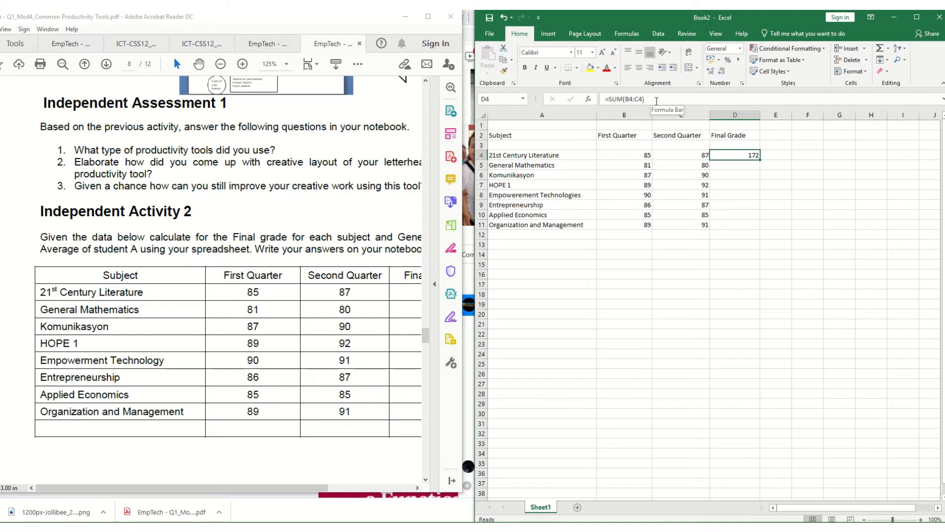
{"action": "left_click", "coordinate": [656, 100]}
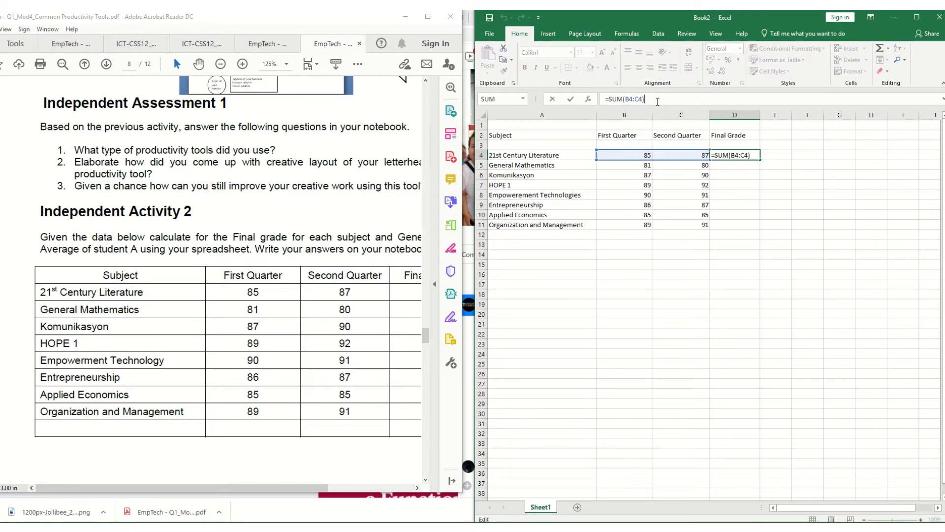
{"action": "type", "text": "/2"}
{"action": "key", "text": "Return"}
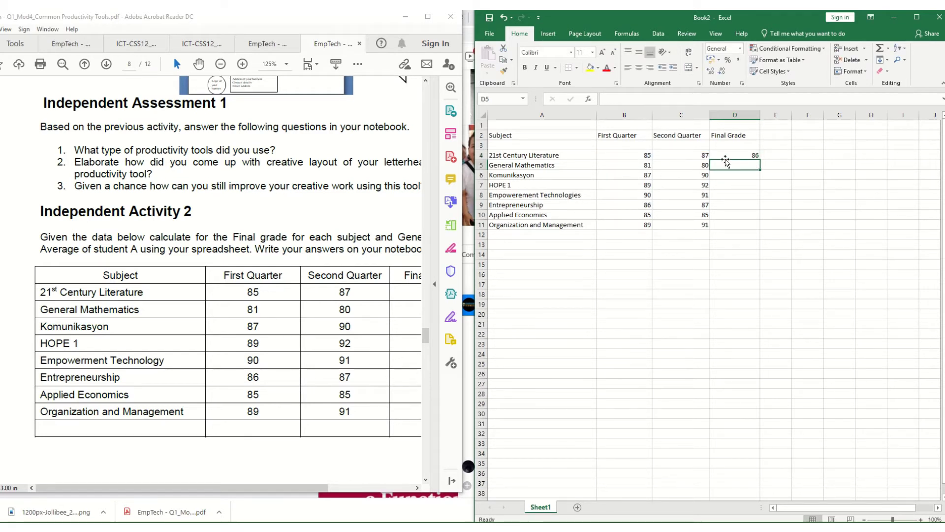
Copy the final grade formula from D4 down to D11 for the remaining subjects.
{"action": "left_click", "coordinate": [724, 157]}
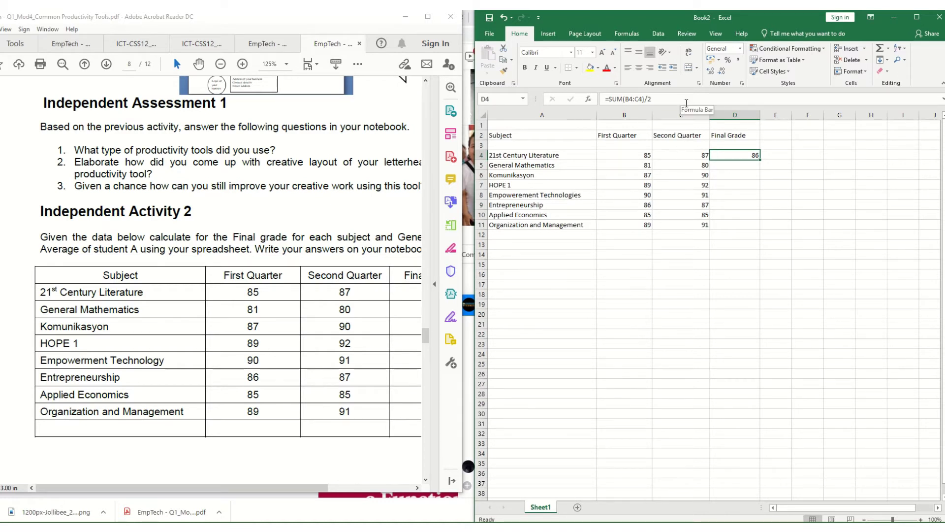
{"action": "left_click", "coordinate": [686, 103]}
{"action": "left_click", "coordinate": [736, 186]}
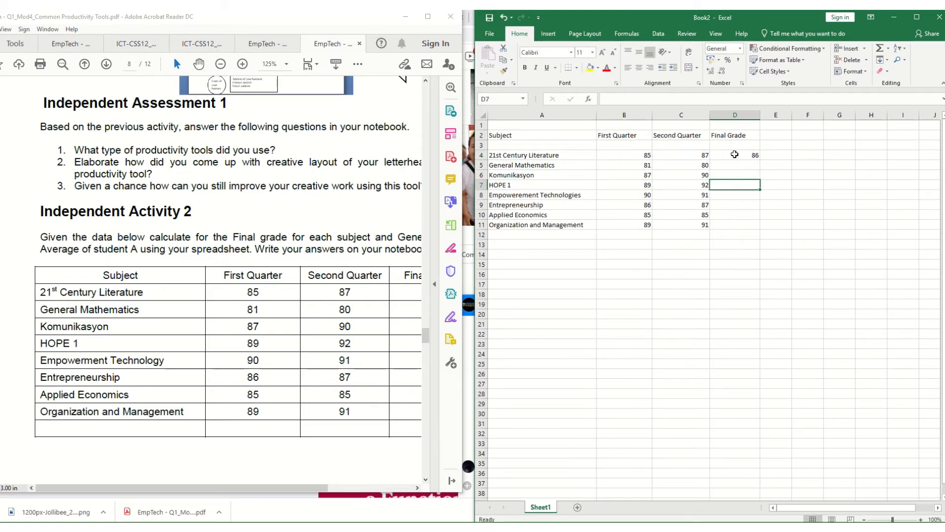
{"action": "left_click", "coordinate": [734, 155]}
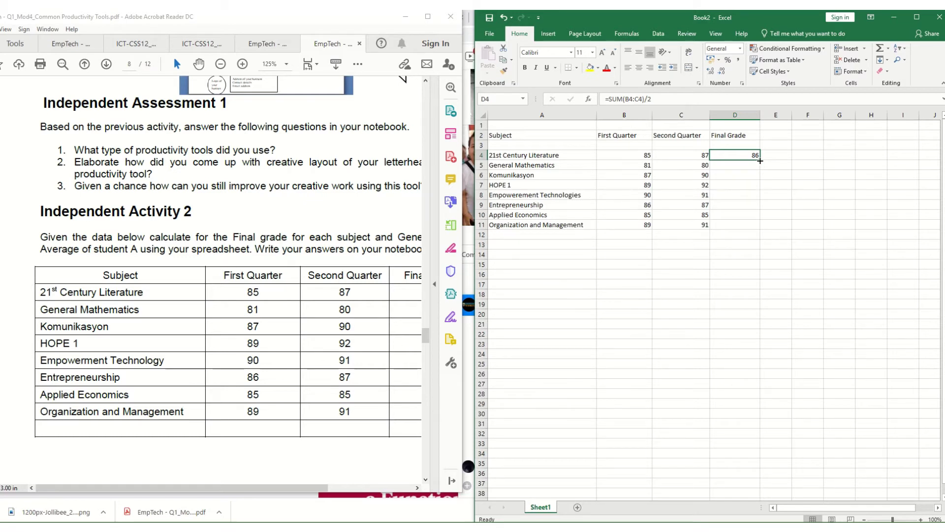
{"action": "left_click_drag", "start_coordinate": [760, 161], "coordinate": [758, 231]}
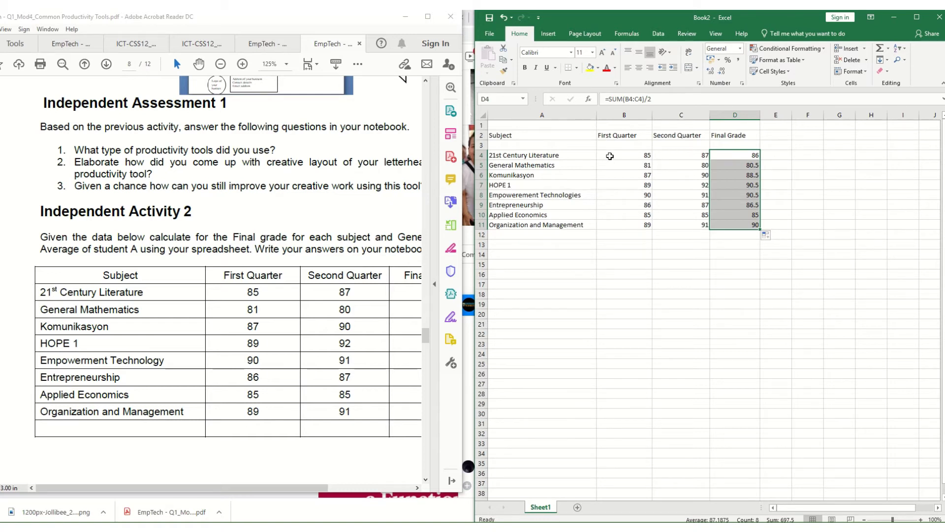
Calculate the First Quarter average in B12 with the formula =SUM(B4:B11)/8.
{"action": "left_click_drag", "start_coordinate": [610, 156], "coordinate": [615, 224]}
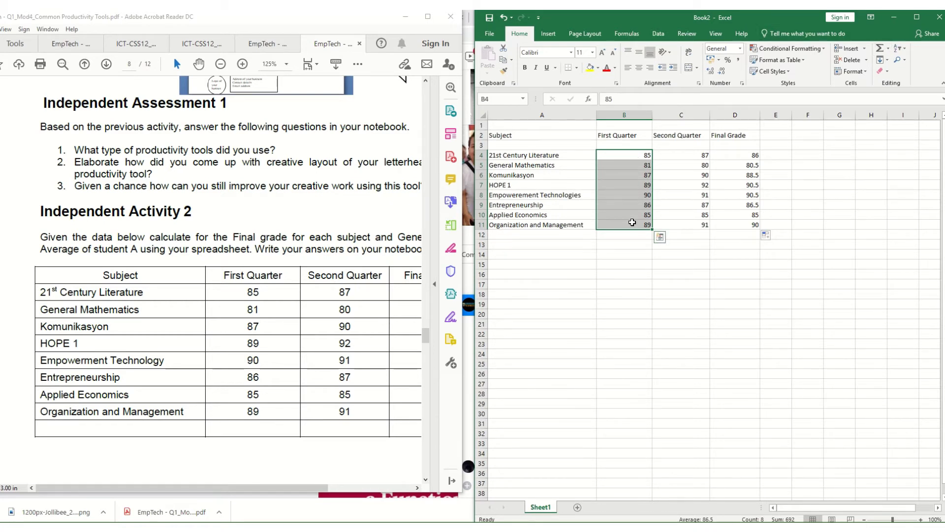
{"action": "left_click", "coordinate": [880, 49]}
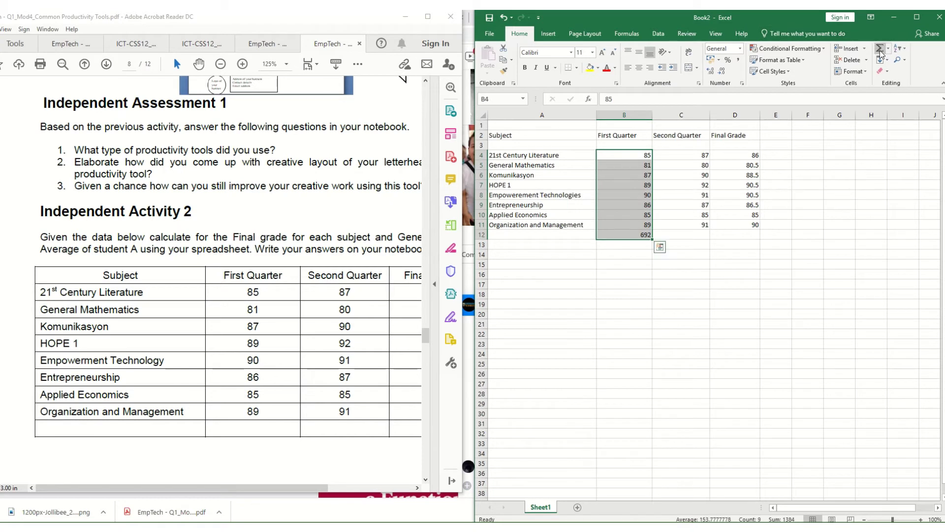
{"action": "left_click", "coordinate": [646, 235]}
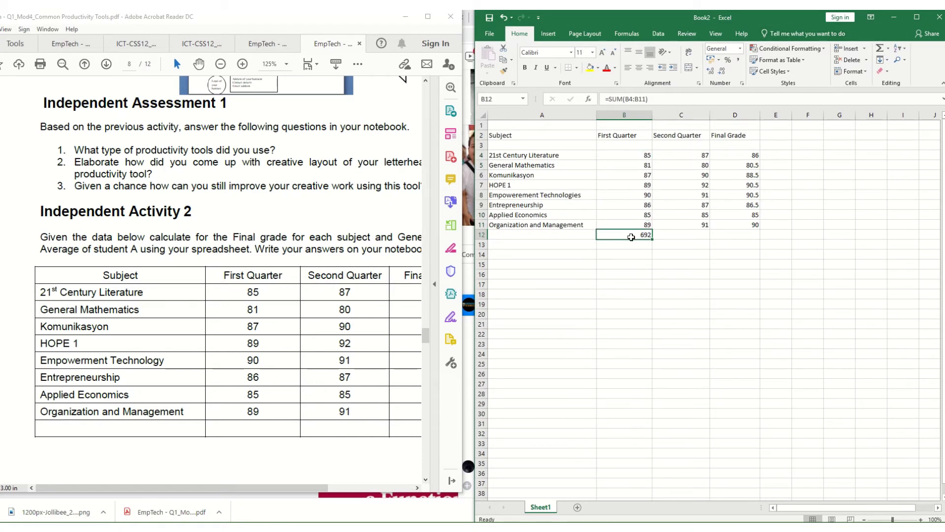
{"action": "left_click", "coordinate": [662, 100]}
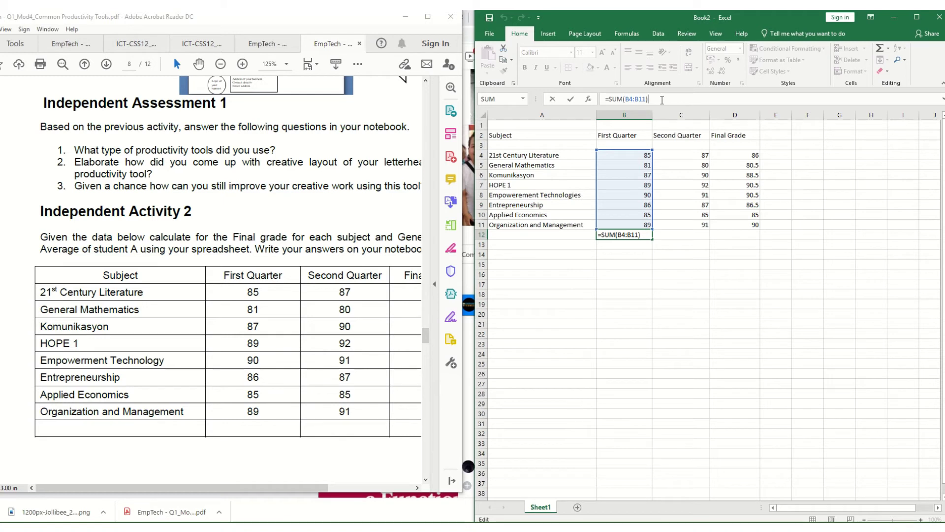
{"action": "type", "text": "/8"}
{"action": "key", "text": "Return"}
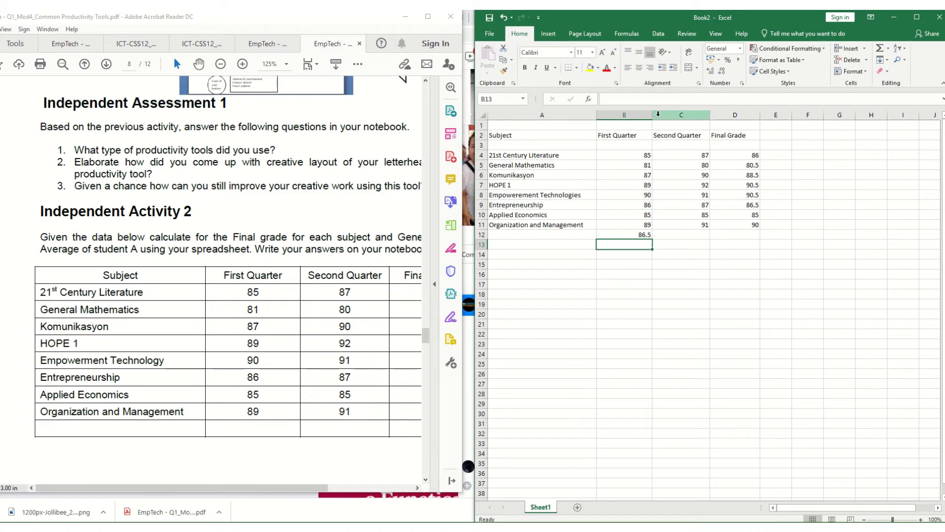
Copy the average formula from B12 across to D12 for the Second Quarter and Final Grade columns.
{"action": "left_click", "coordinate": [621, 234]}
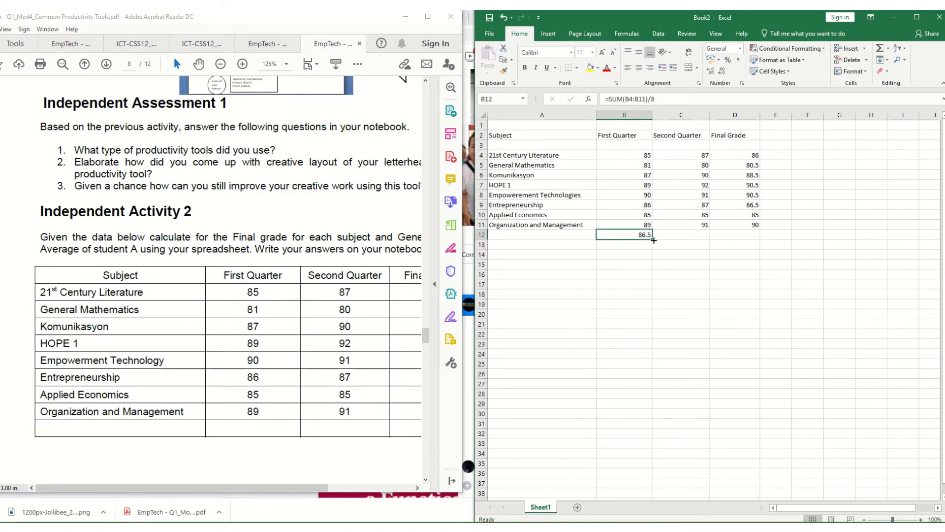
{"action": "left_click_drag", "start_coordinate": [654, 240], "coordinate": [654, 240]}
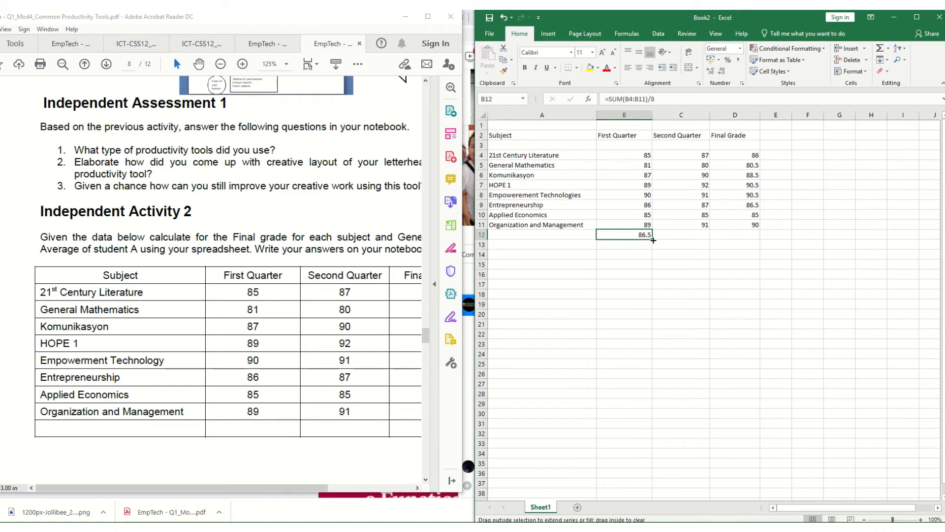
{"action": "left_click_drag", "start_coordinate": [654, 240], "coordinate": [760, 238]}
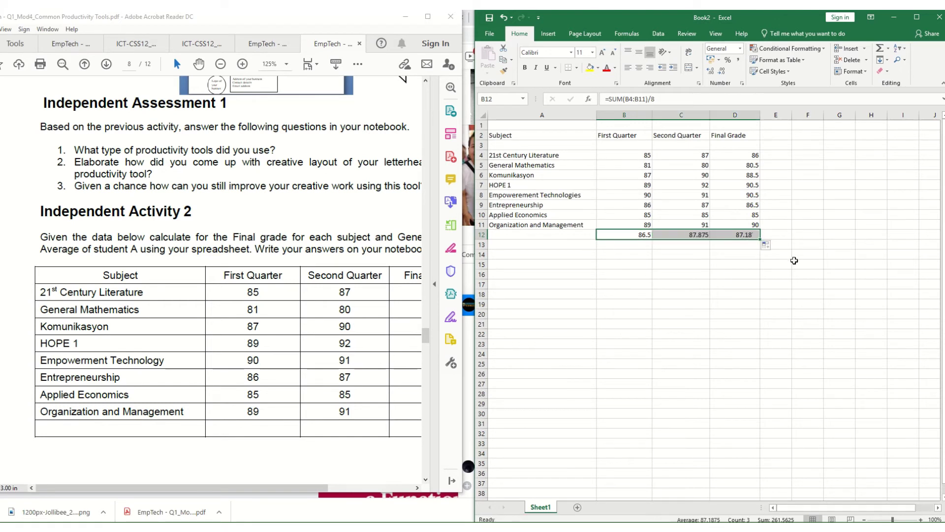
{"action": "left_click", "coordinate": [808, 340]}
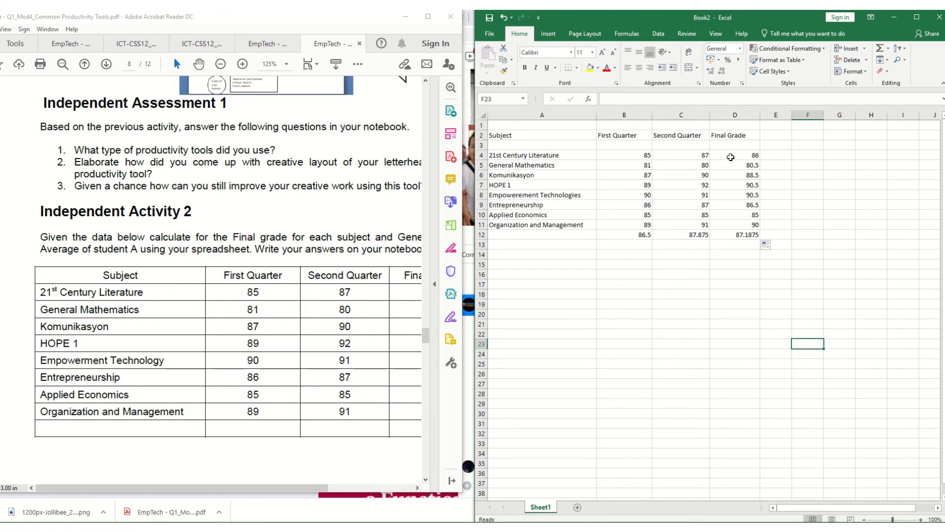
Format the final grades in D4:D12 as Number with 0 decimal places.
{"action": "left_click_drag", "start_coordinate": [730, 156], "coordinate": [732, 235]}
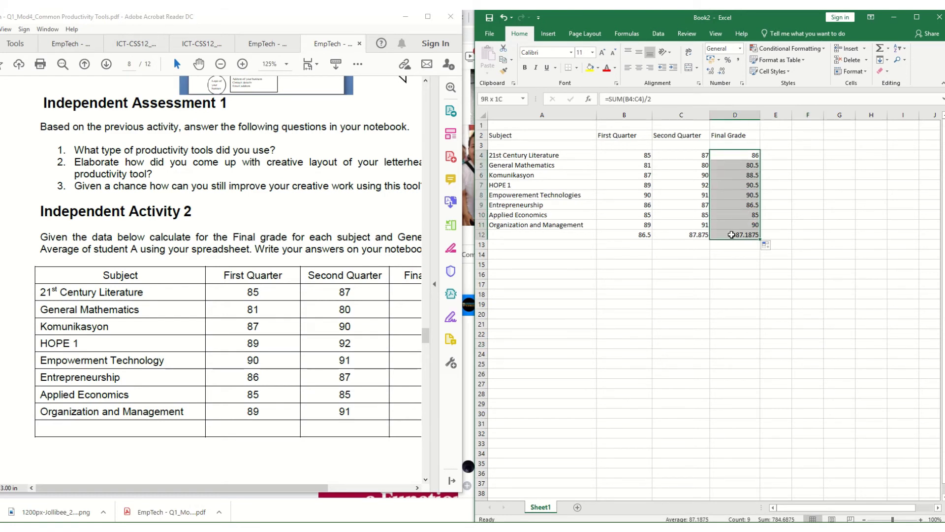
{"action": "right_click", "coordinate": [734, 225]}
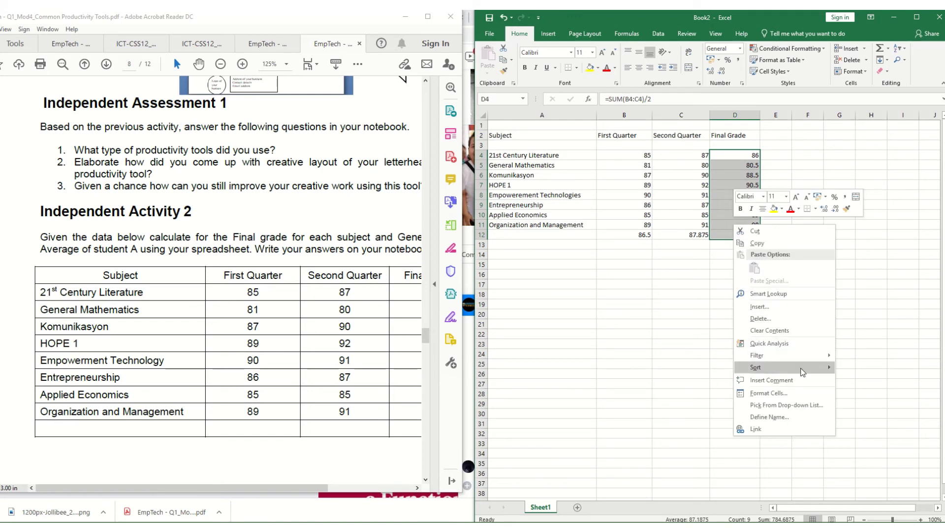
{"action": "left_click", "coordinate": [803, 392]}
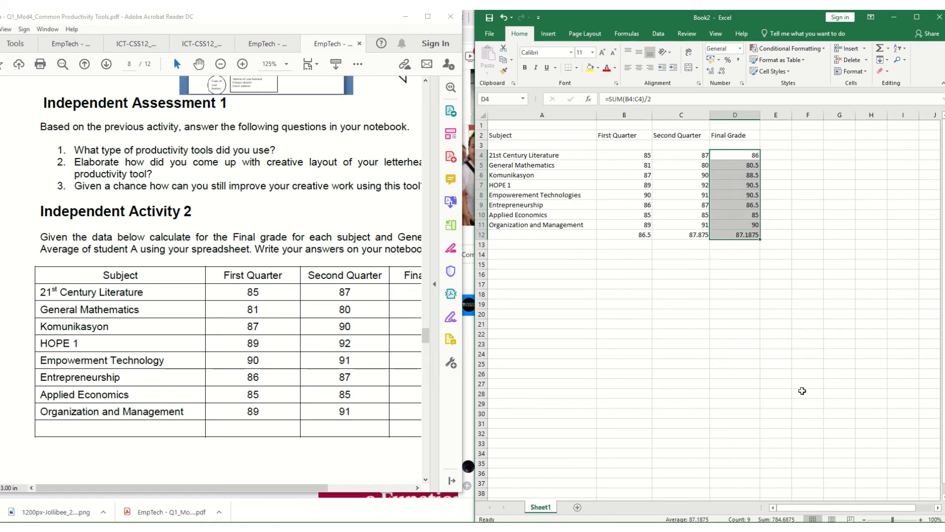
{"action": "left_click", "coordinate": [698, 324]}
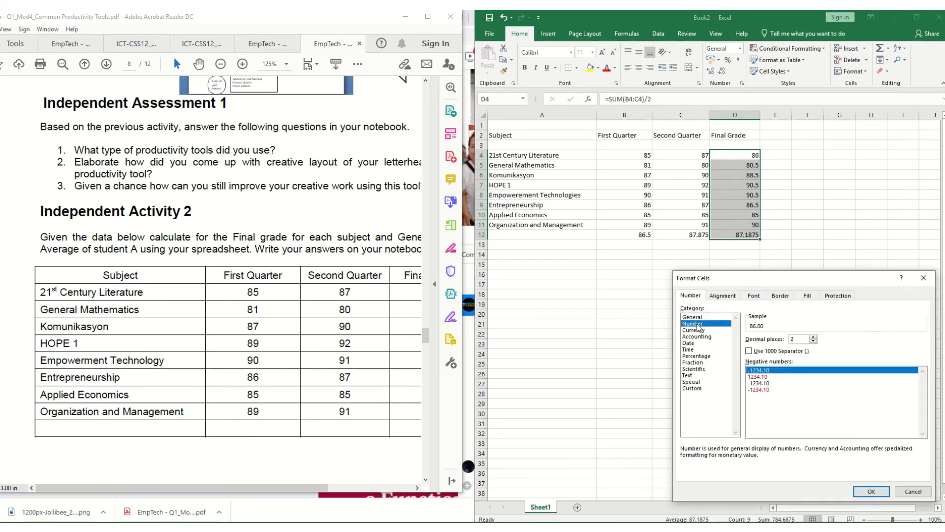
{"action": "left_click", "coordinate": [813, 342]}
{"action": "left_click", "coordinate": [871, 492]}
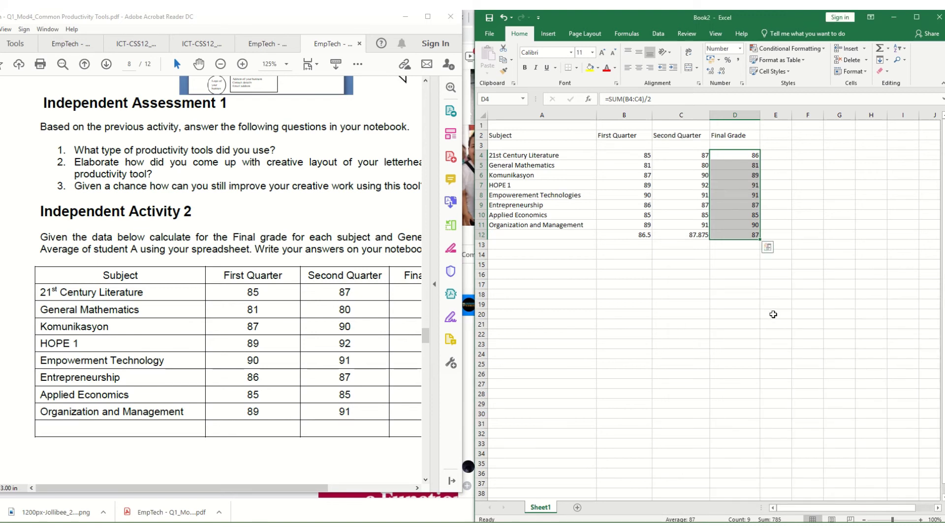
{"action": "left_click", "coordinate": [649, 267]}
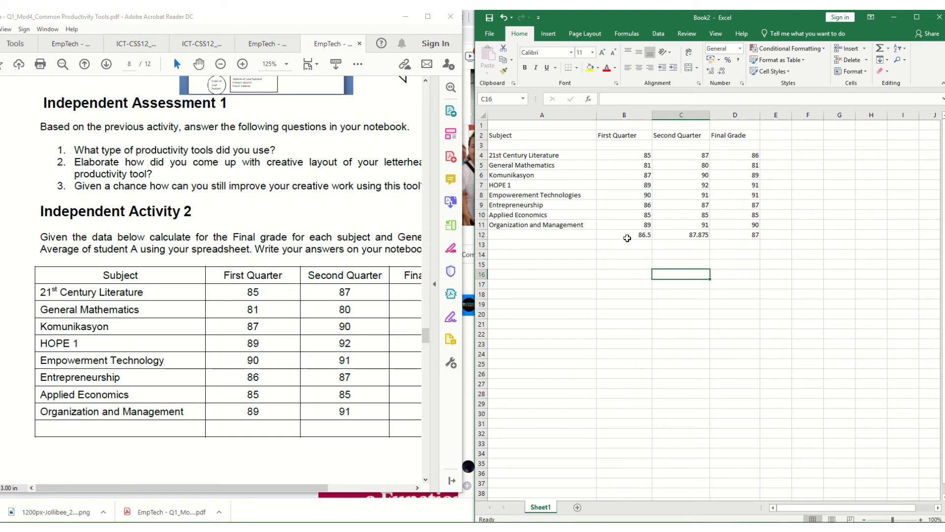
Decrease the decimals of the quarter averages in B12:C12 to whole numbers.
{"action": "left_click_drag", "start_coordinate": [628, 234], "coordinate": [686, 240]}
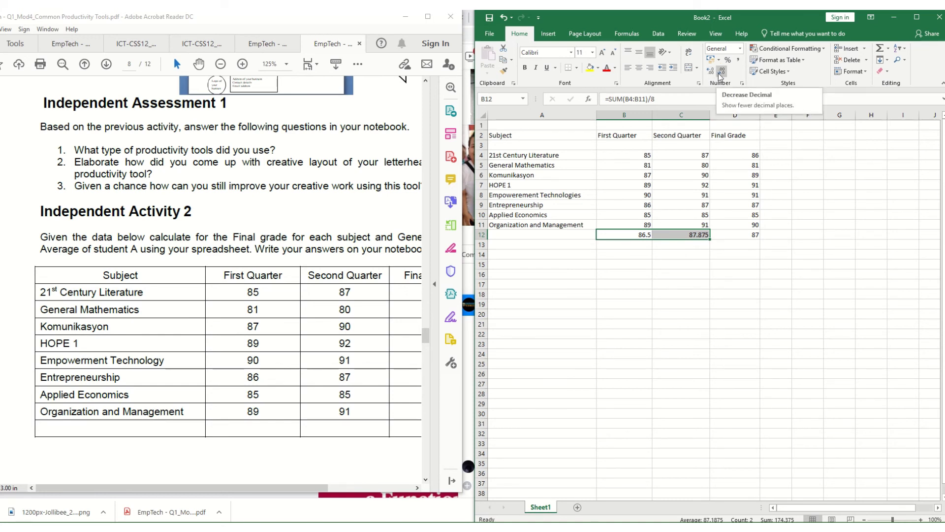
{"action": "left_click", "coordinate": [720, 76]}
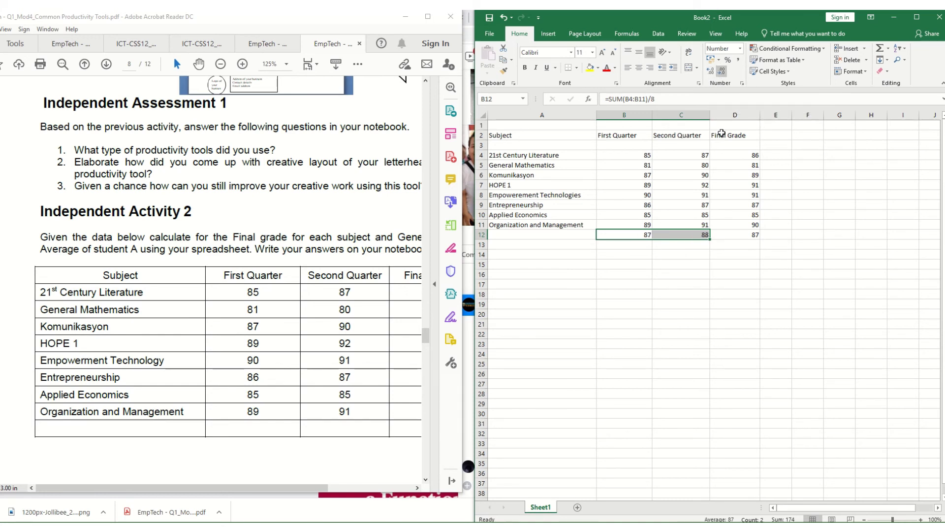
{"action": "left_click", "coordinate": [737, 342]}
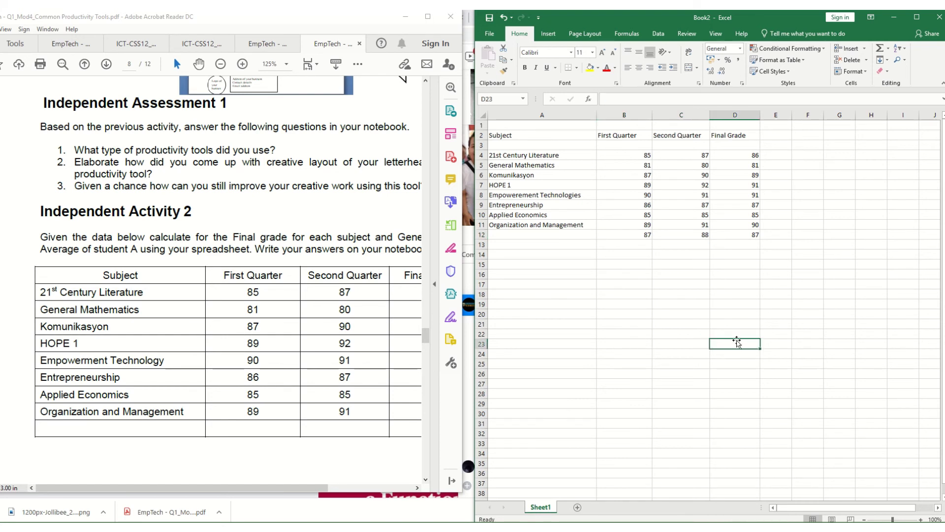
Make the averages row A12:D12 and the final grades in D4:D12 bold.
{"action": "left_click_drag", "start_coordinate": [523, 236], "coordinate": [751, 235]}
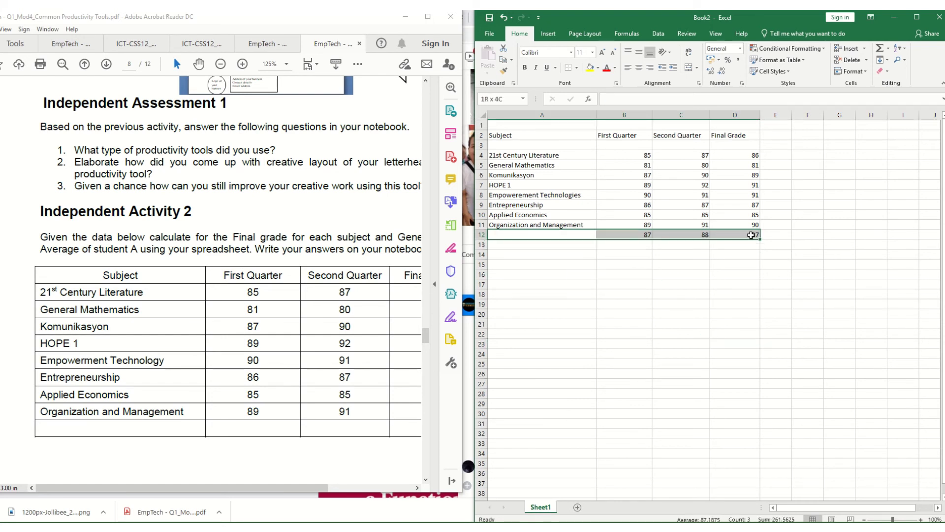
{"action": "key", "text": "ctrl+b"}
{"action": "left_click_drag", "start_coordinate": [742, 151], "coordinate": [742, 236]}
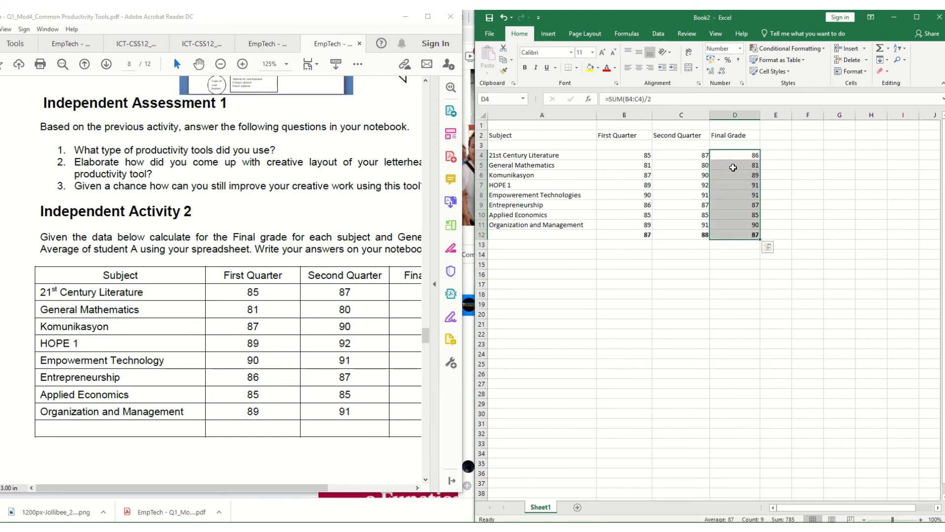
{"action": "key", "text": "ctrl+b"}
{"action": "left_click", "coordinate": [744, 298]}
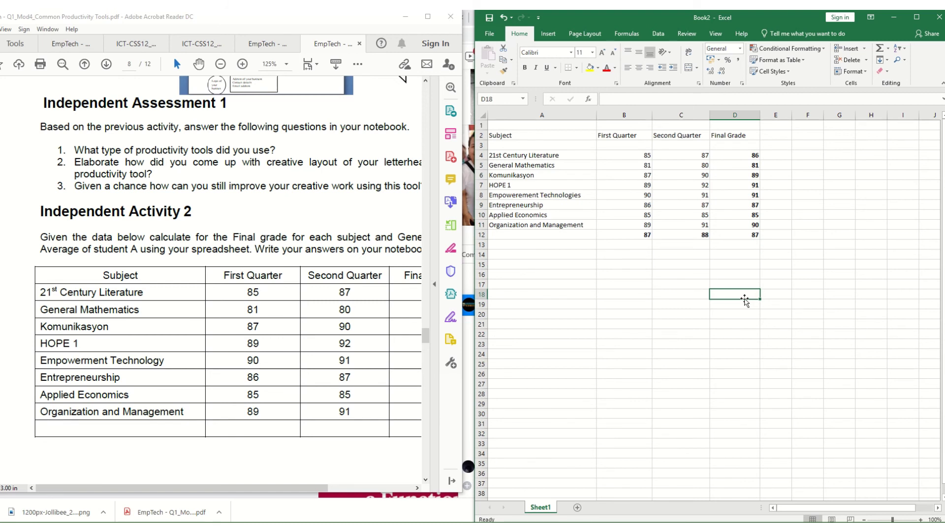
Check the final grade formulas in D4, D5, D6 and D9.
{"action": "left_click", "coordinate": [747, 154]}
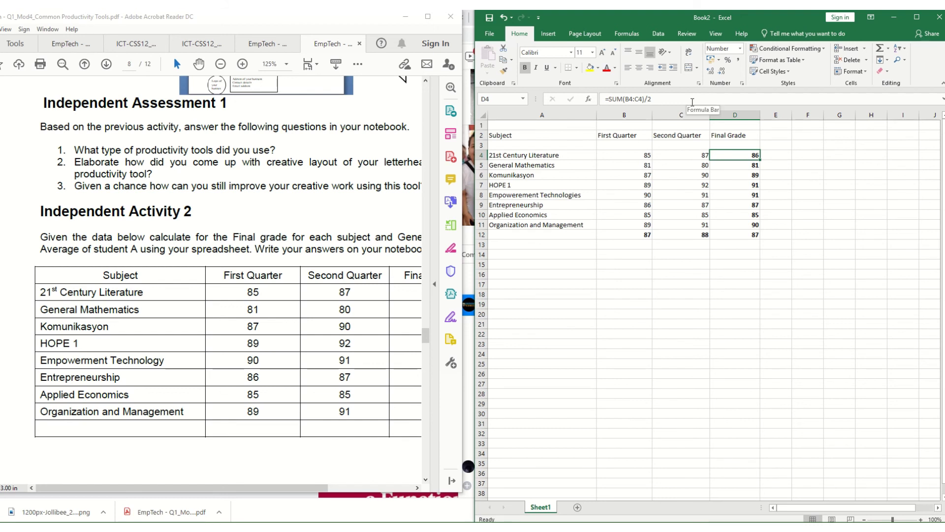
{"action": "left_click", "coordinate": [719, 164]}
{"action": "left_click", "coordinate": [729, 175]}
{"action": "left_click", "coordinate": [729, 205]}
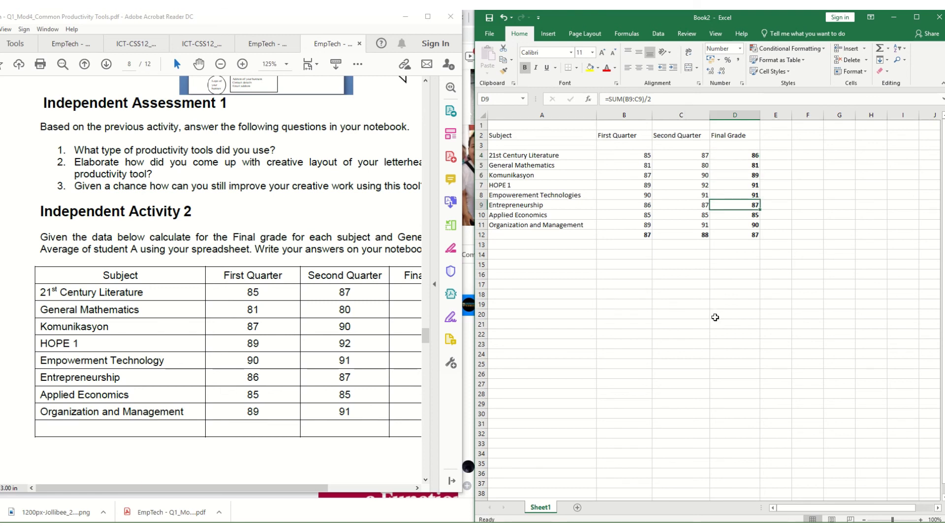
{"action": "left_click", "coordinate": [716, 317]}
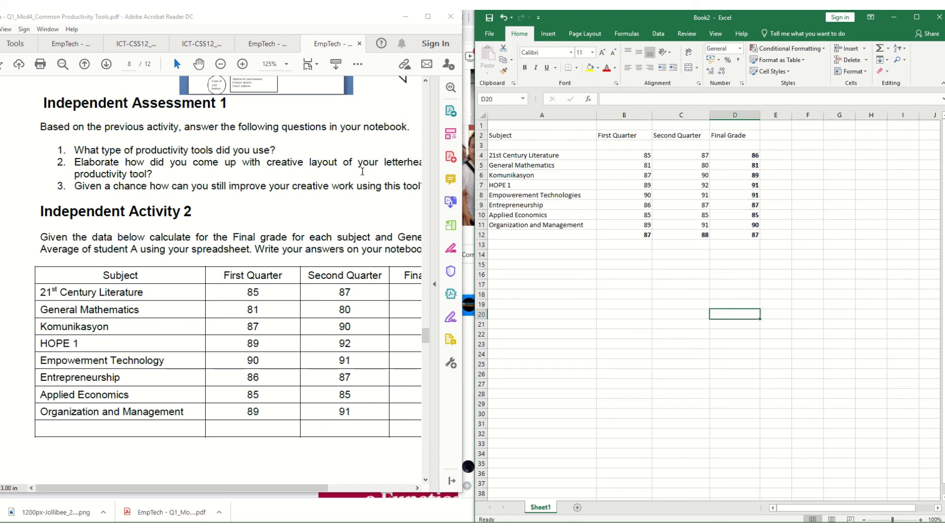
{"action": "mouse_move", "coordinate": [529, 12]}
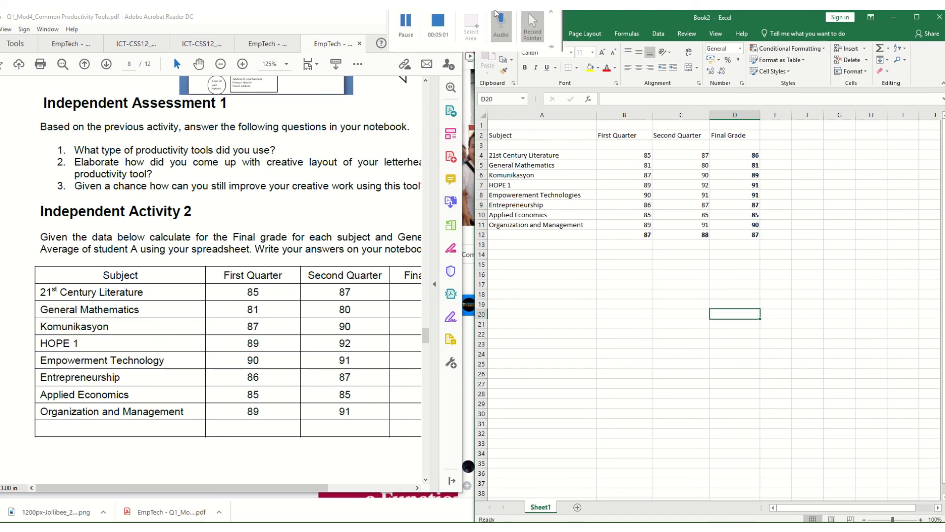
{"action": "left_click", "coordinate": [446, 31]}
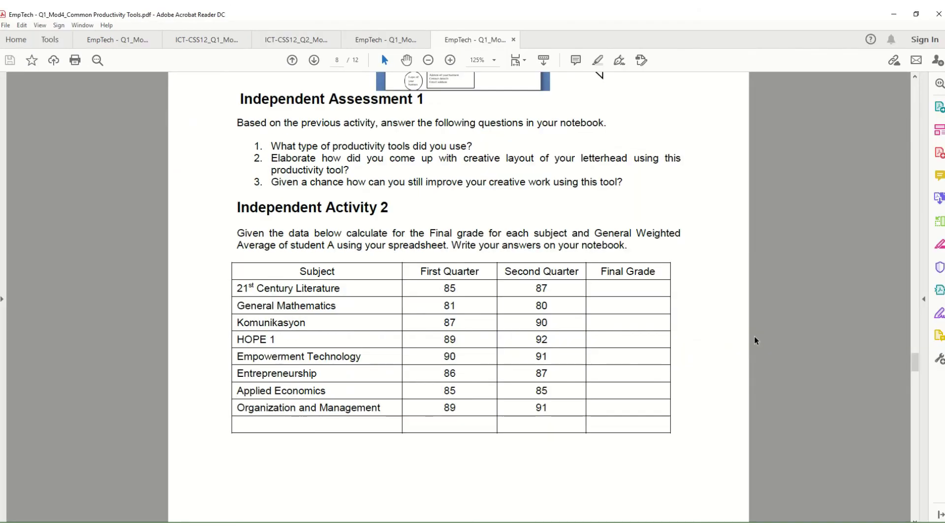